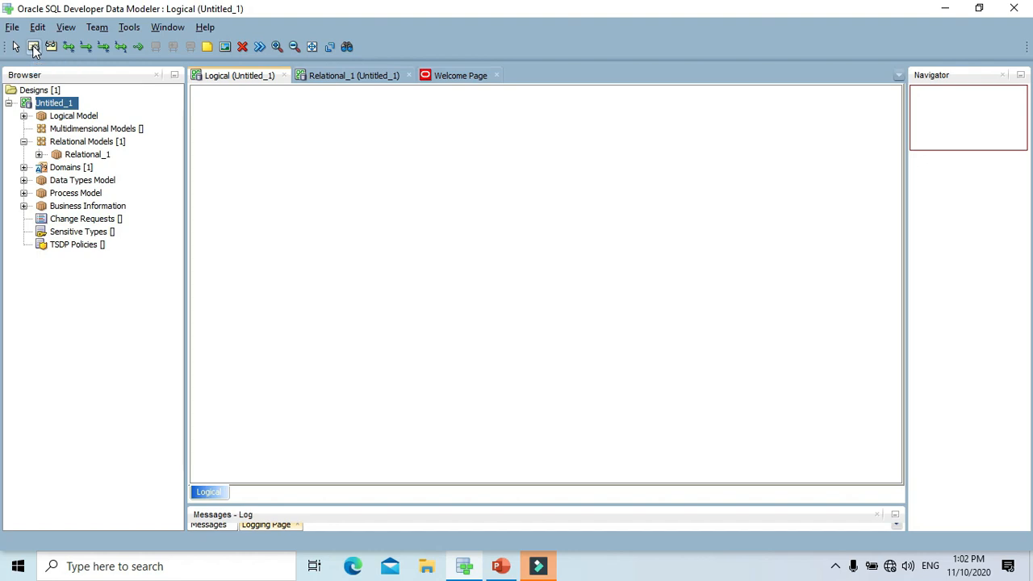
# Draw a new entity in the upper part of the logical diagram and name it KARYAWAN
pyautogui.click(34, 49)
pyautogui.moveTo(292, 157); pyautogui.dragTo(507, 288)
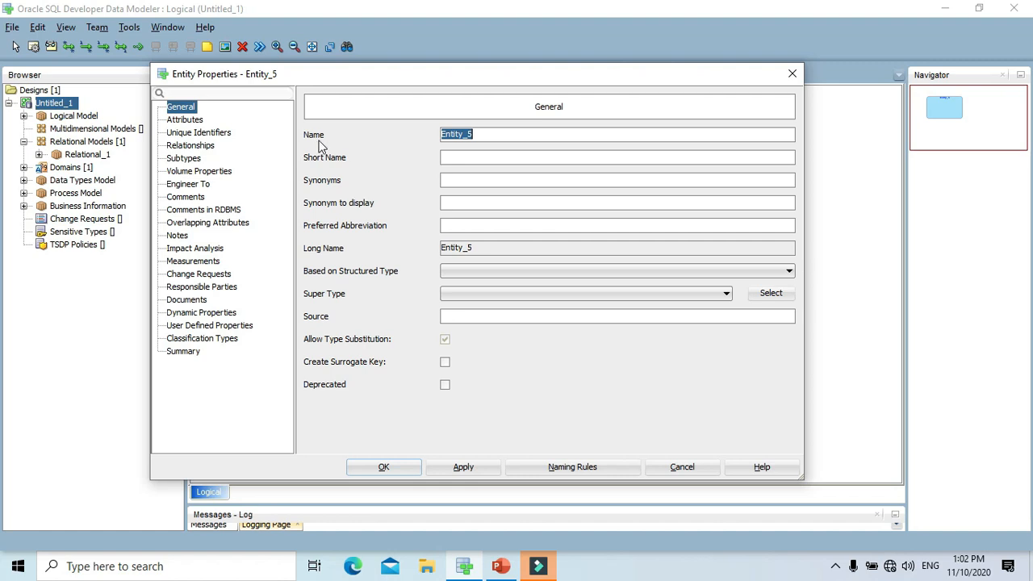
pyautogui.write('KARYAWAN')
# Add the attribute ID Karyawan to the KARYAWAN entity and mark it as primary UID
pyautogui.click(189, 121)
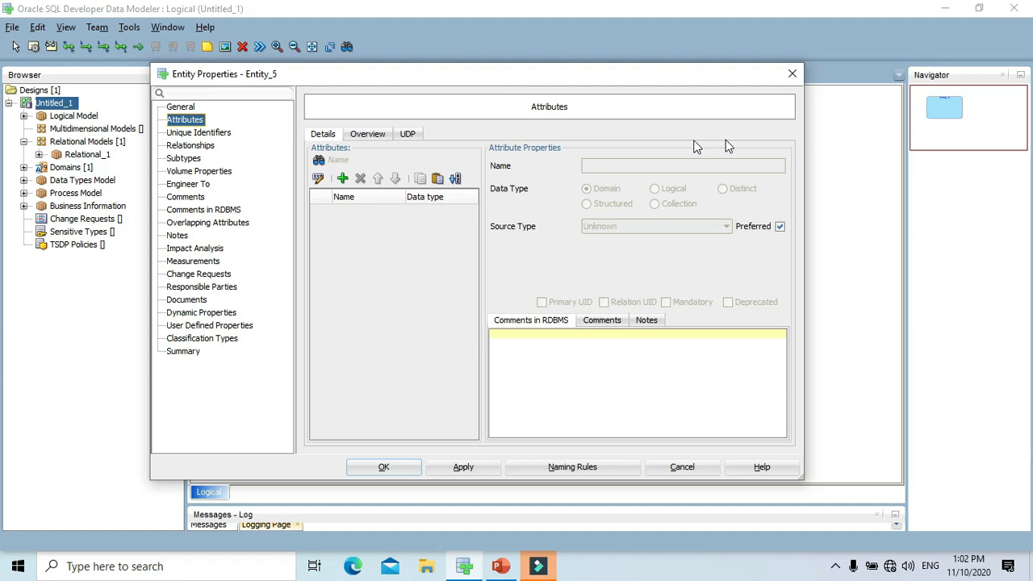
pyautogui.click(342, 179)
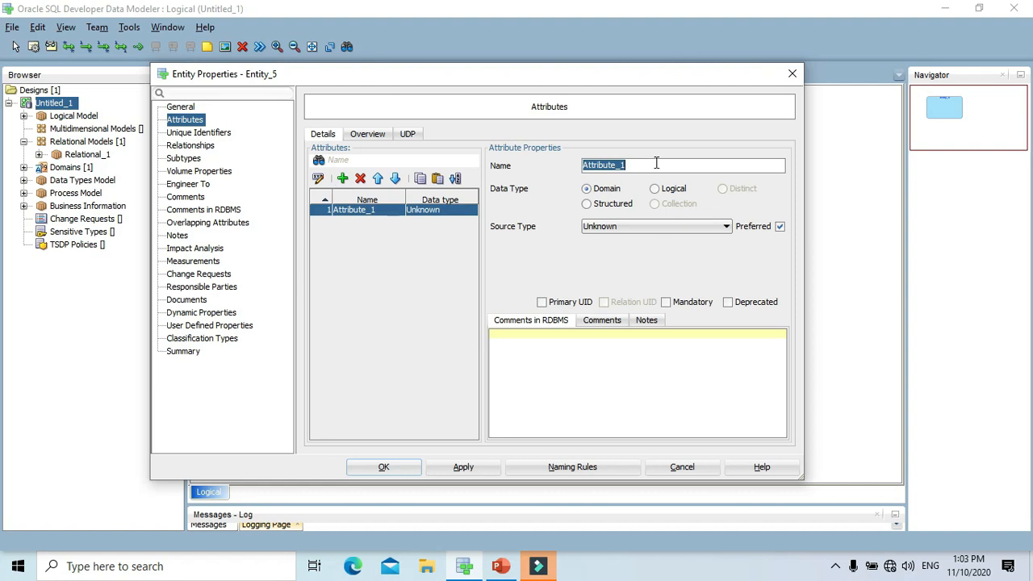
pyautogui.press('BackSpace')
pyautogui.write('ID Karyawan')
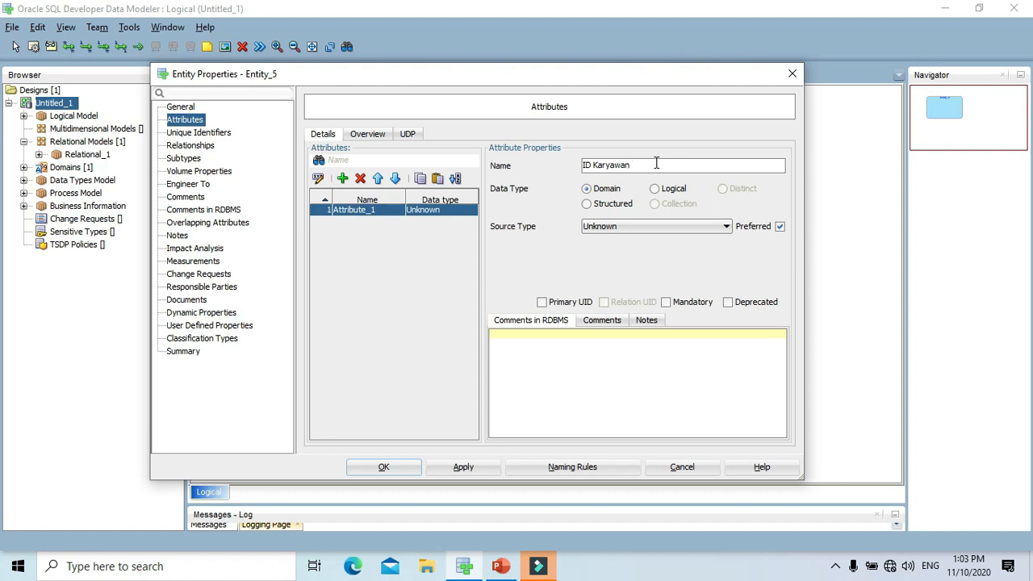
pyautogui.click(541, 303)
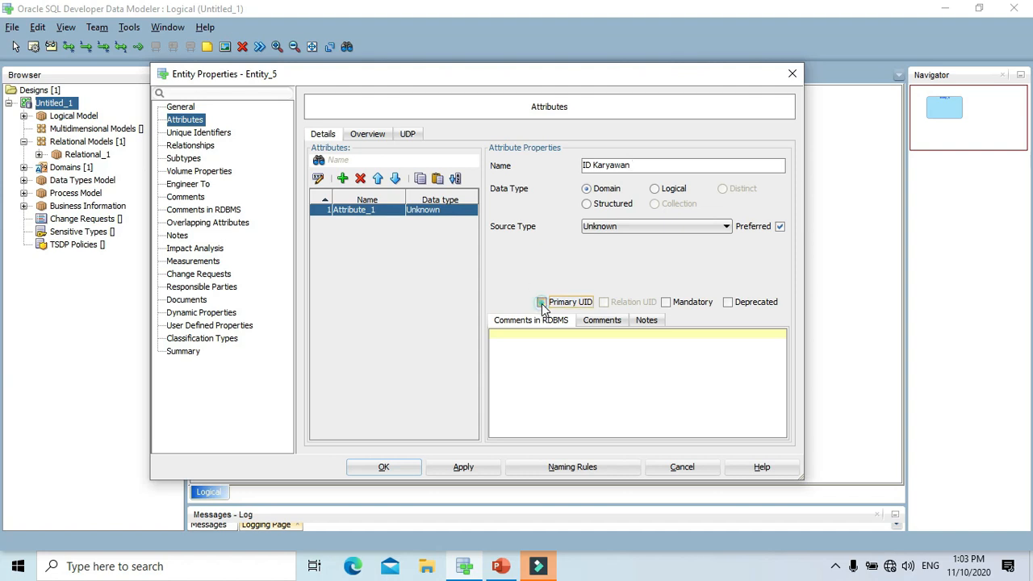
# Add a mandatory attribute Nama Karyawan and an optional attribute Alamat to the KARYAWAN entity
pyautogui.click(343, 179)
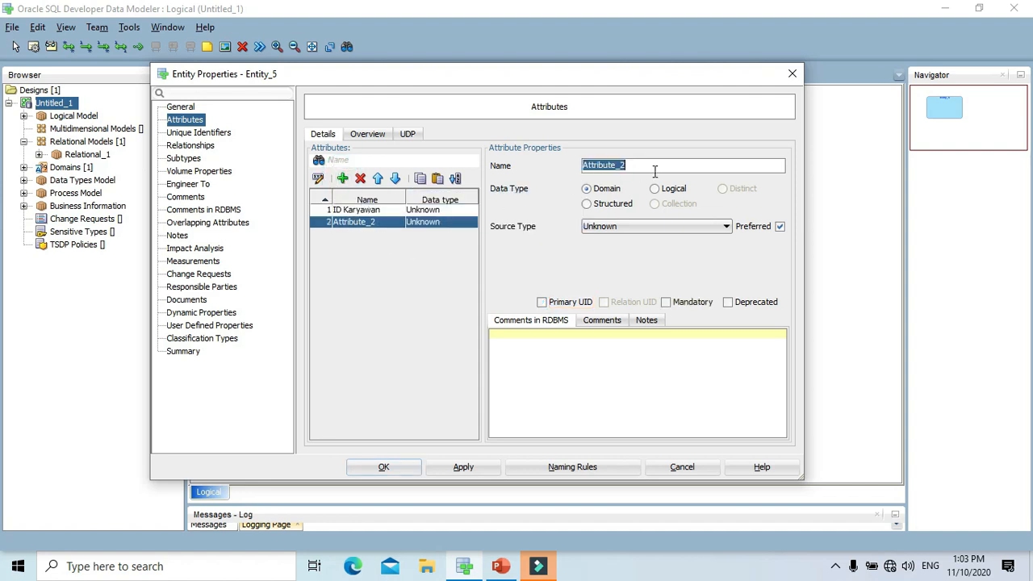
pyautogui.write('Nama Karyawan')
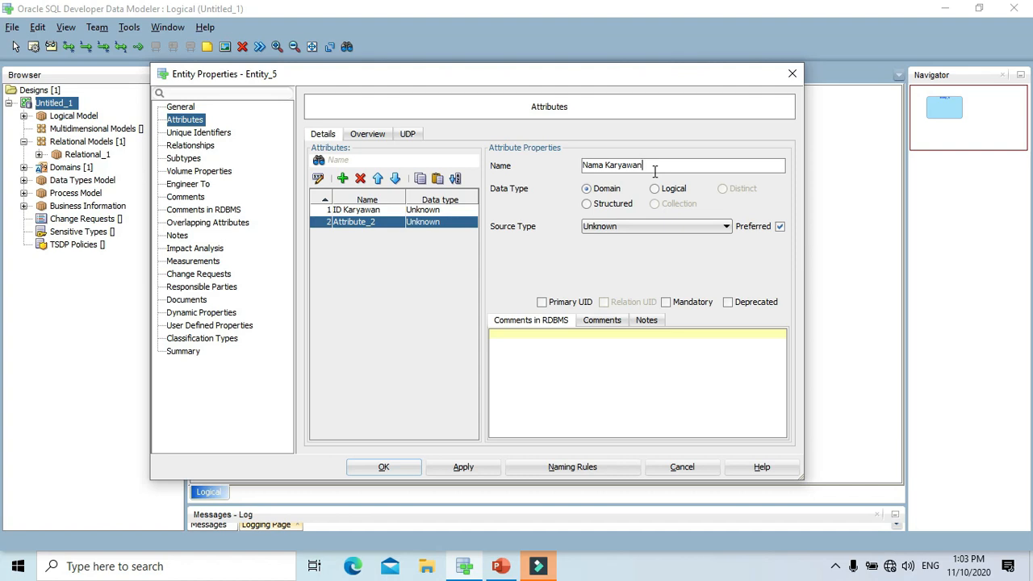
pyautogui.click(668, 303)
pyautogui.click(342, 178)
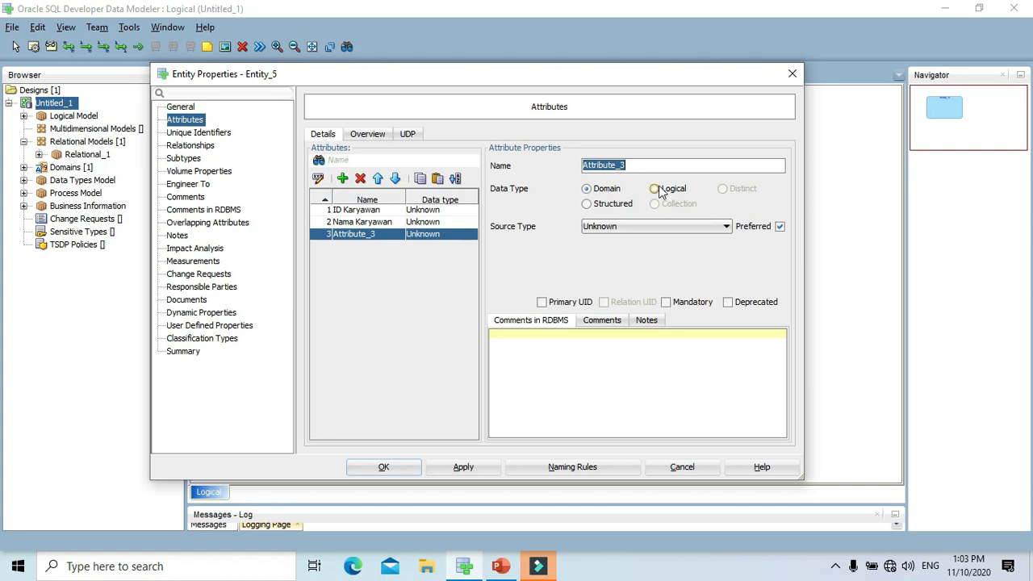
pyautogui.write('Alamat')
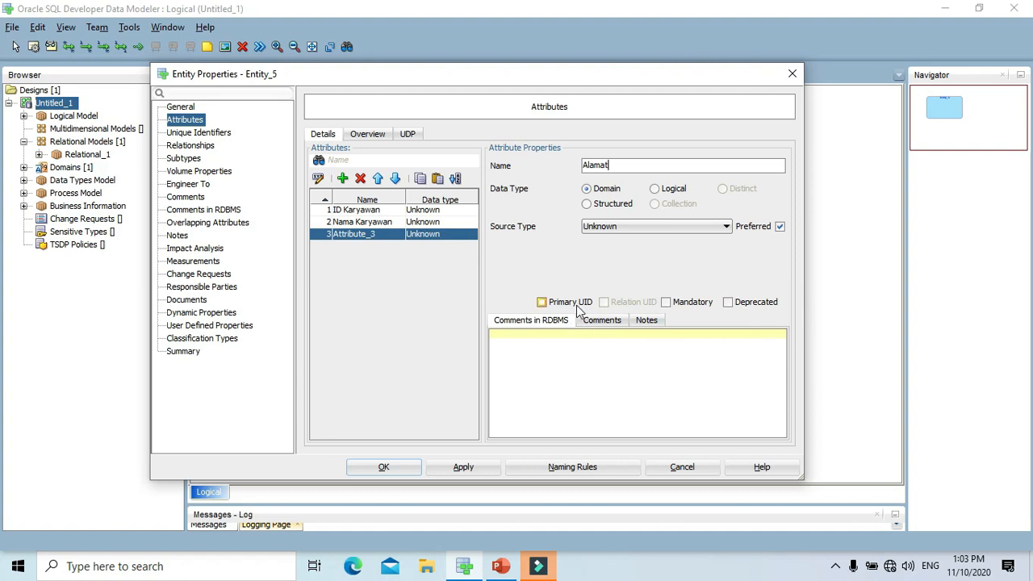
# Add the attributes Email and Tanggal Masuk to the KARYAWAN entity, both mandatory
pyautogui.click(343, 179)
pyautogui.write('Email')
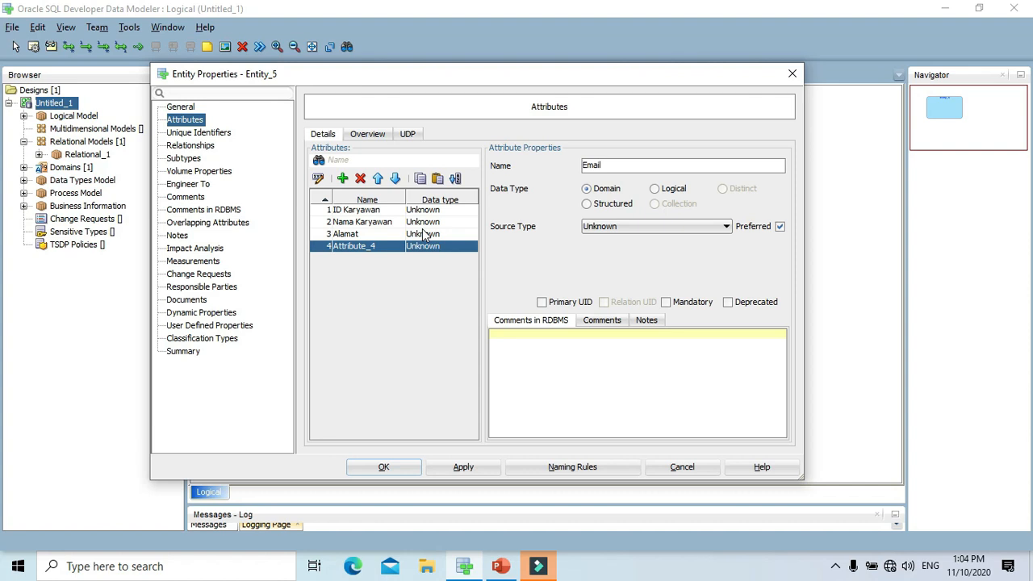
pyautogui.click(677, 303)
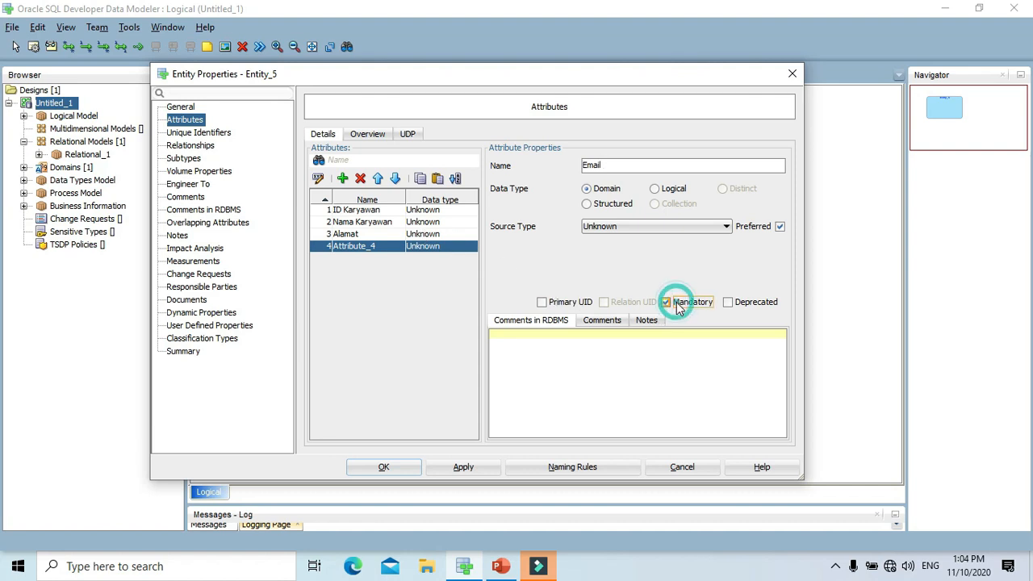
pyautogui.click(343, 178)
pyautogui.write('Tanggal Masuk')
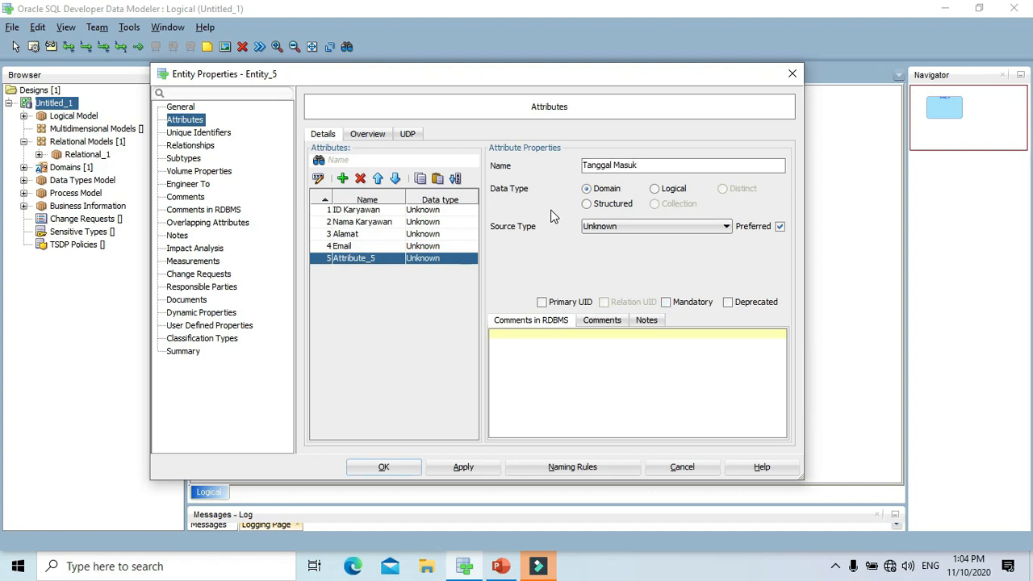
pyautogui.click(666, 301)
# Add an optional attribute Komisi to the KARYAWAN entity and accept the entity properties
pyautogui.click(342, 178)
pyautogui.write('Kom')
pyautogui.press('BackSpace')
pyautogui.press('BackSpace')
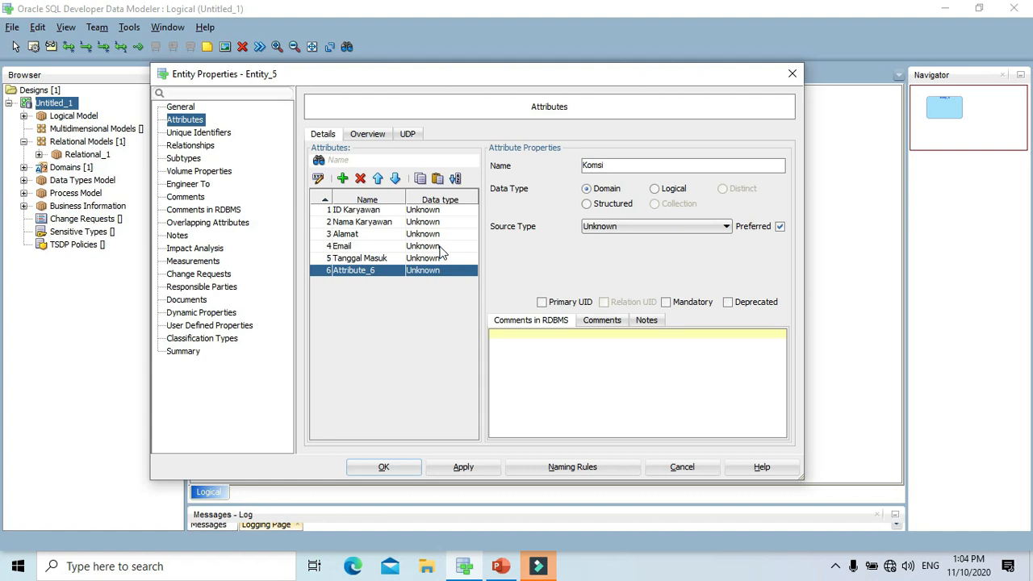
pyautogui.write('isi')
pyautogui.click(385, 469)
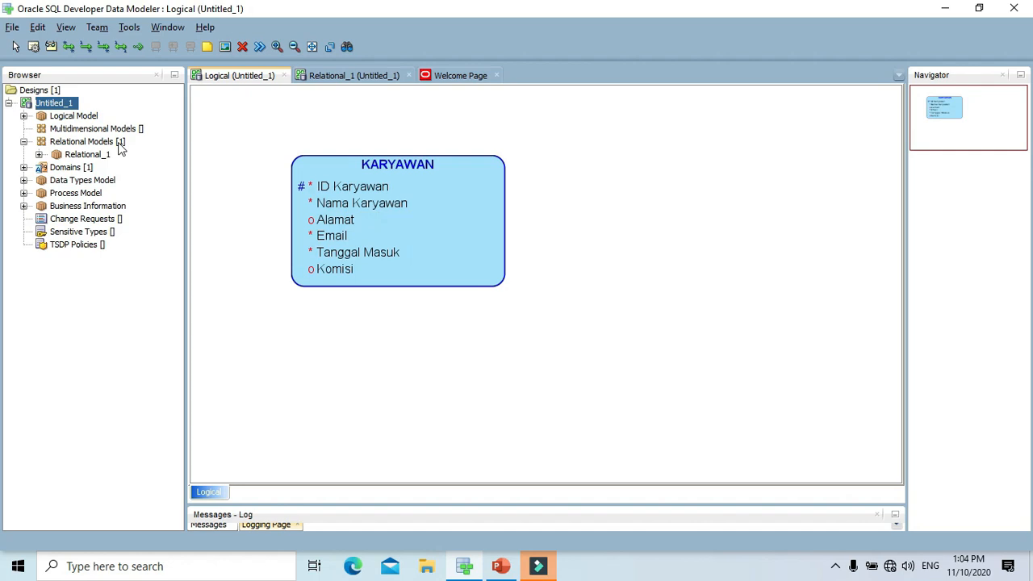
# Narrow the KARYAWAN entity box to fit its attributes and move it slightly up and to the left
pyautogui.click(14, 46)
pyautogui.click(471, 231)
pyautogui.moveTo(507, 220); pyautogui.dragTo(422, 220)
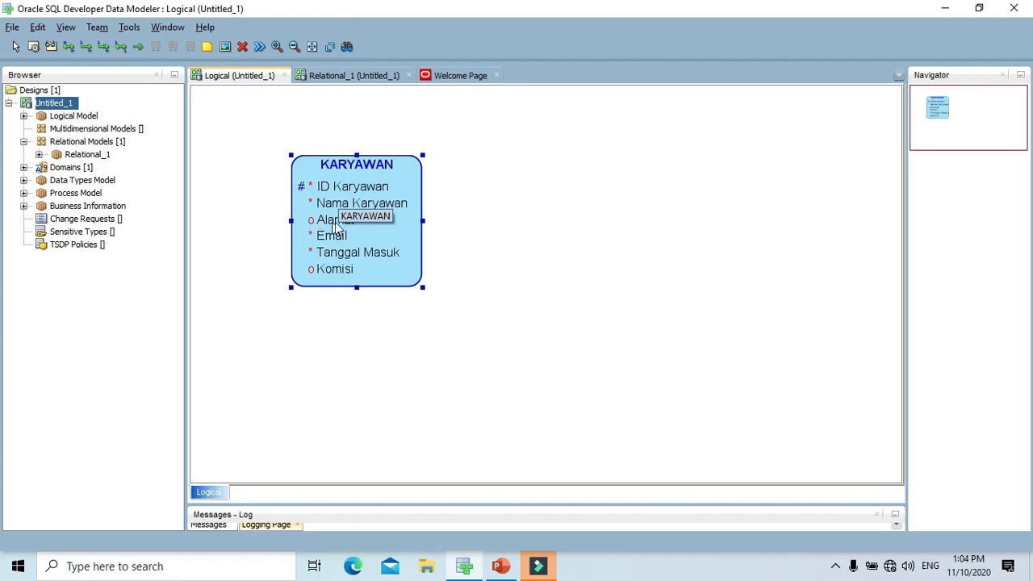
pyautogui.moveTo(343, 233); pyautogui.dragTo(319, 204)
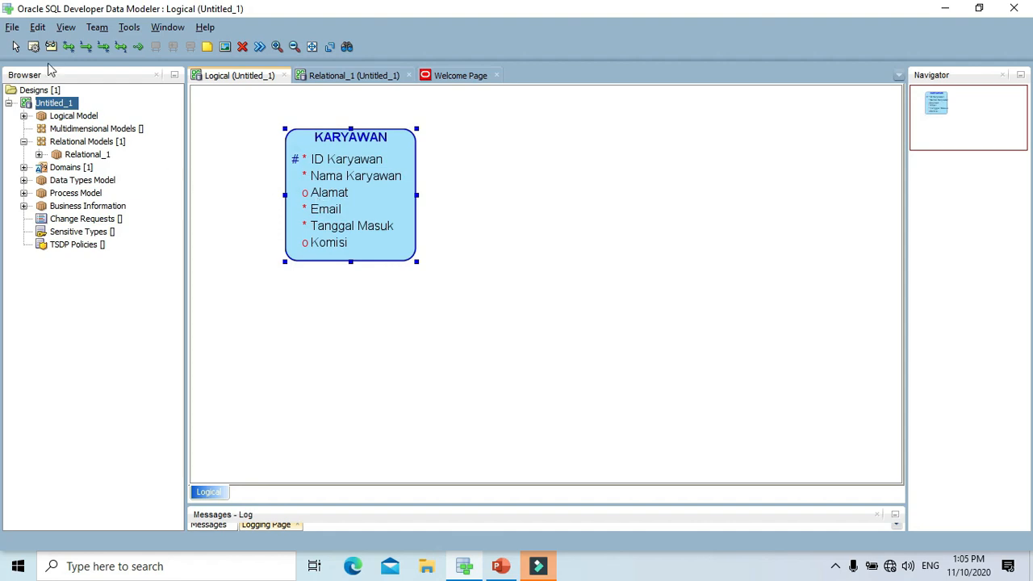
# Draw a new entity well to the right of KARYAWAN and name it DEPARTEMEN
pyautogui.click(33, 46)
pyautogui.moveTo(702, 145); pyautogui.dragTo(800, 255)
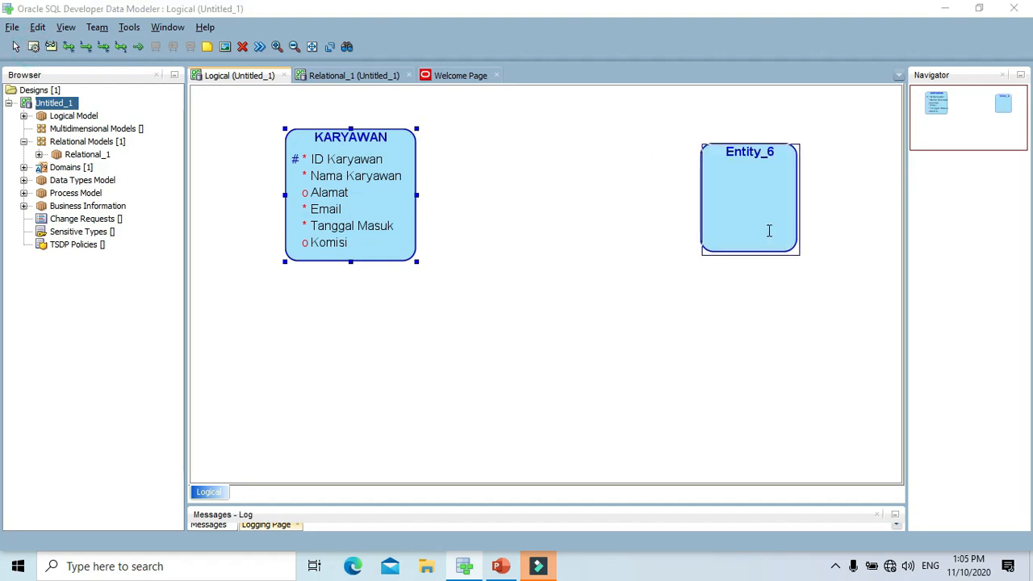
pyautogui.write('DEPARTEMEN')
# Add the attribute ID Departemen to the DEPARTEMEN entity and mark it as primary UID
pyautogui.click(185, 119)
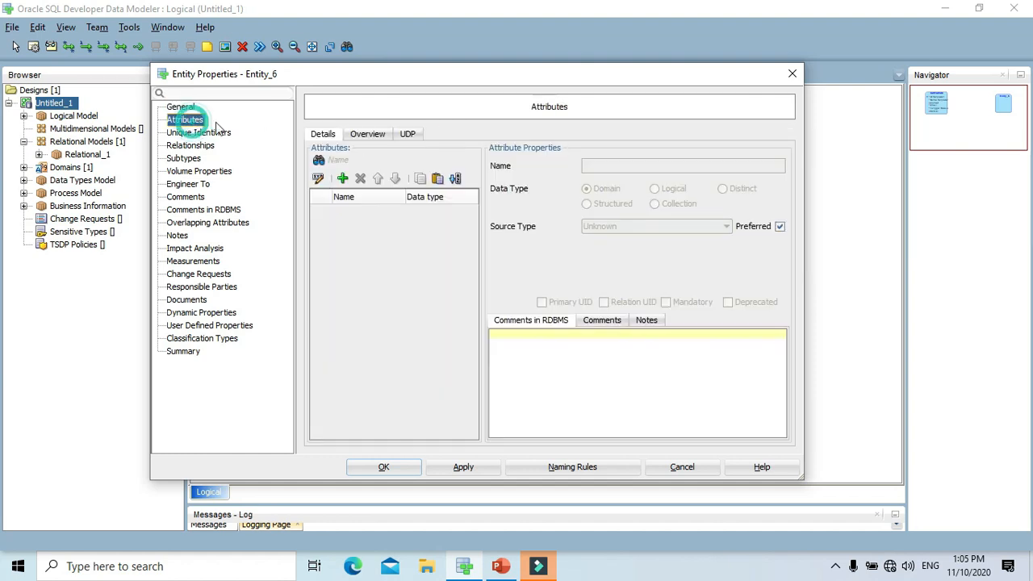
pyautogui.click(343, 178)
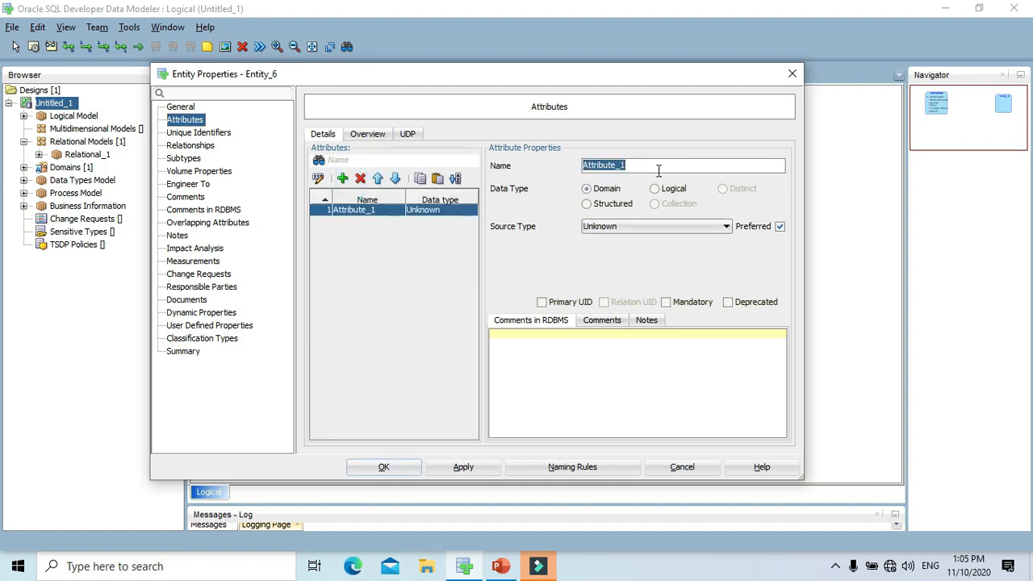
pyautogui.write('id')
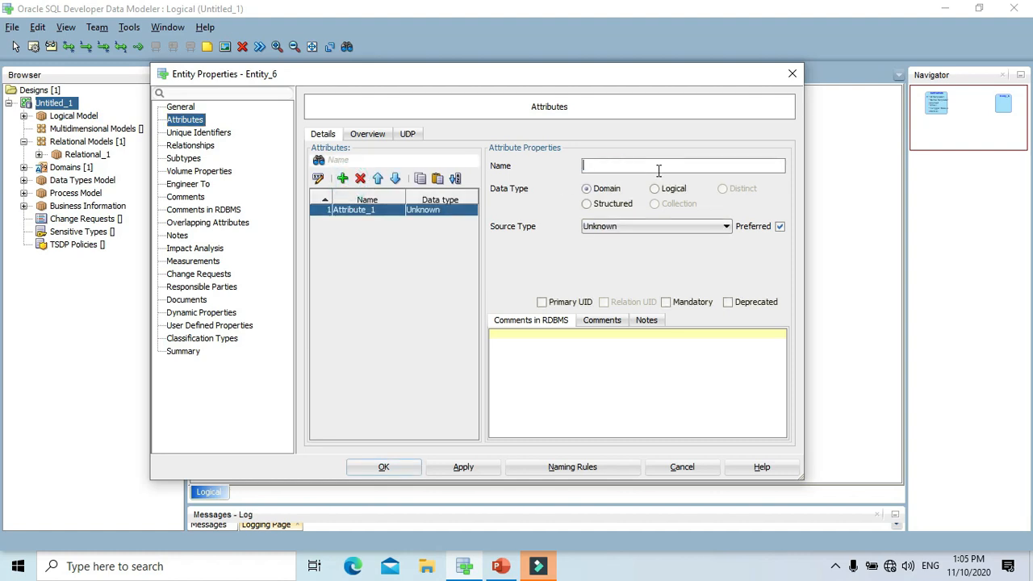
pyautogui.write(' Departemen')
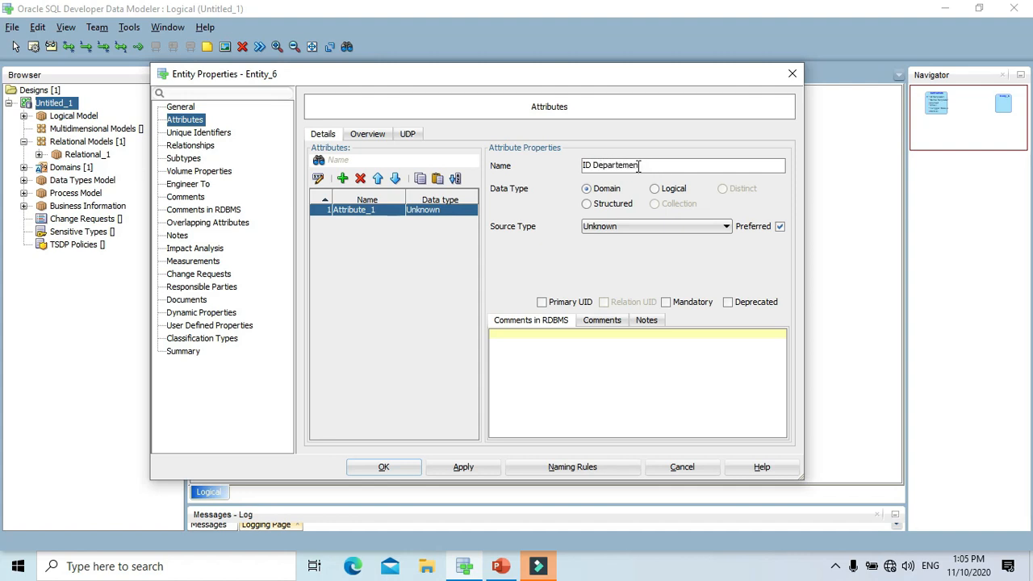
pyautogui.click(542, 302)
# Add a mandatory attribute Nama Departemen, accept the properties, and widen the DEPARTEMEN box to fit its text
pyautogui.click(342, 179)
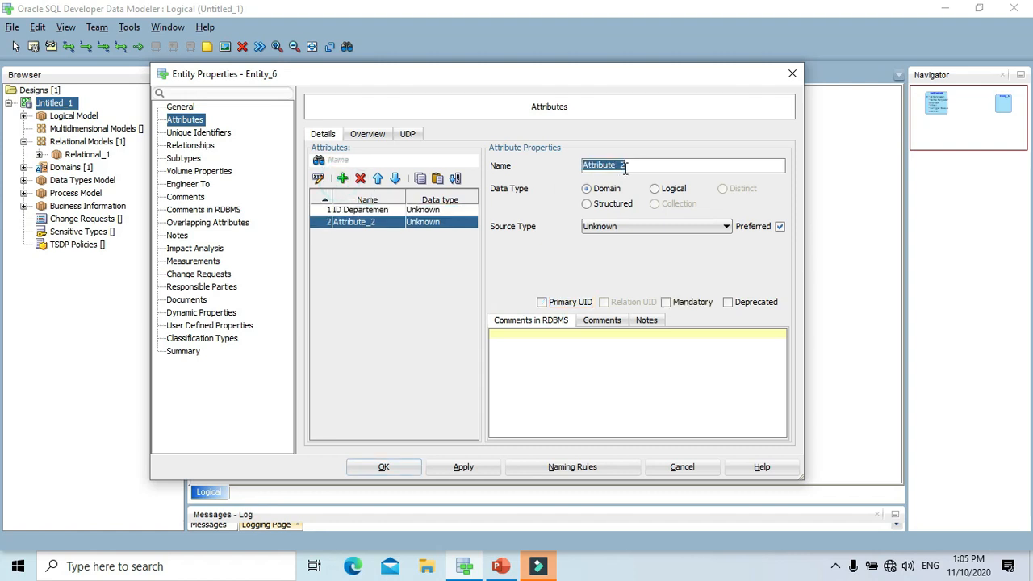
pyautogui.write('Nama Departemen')
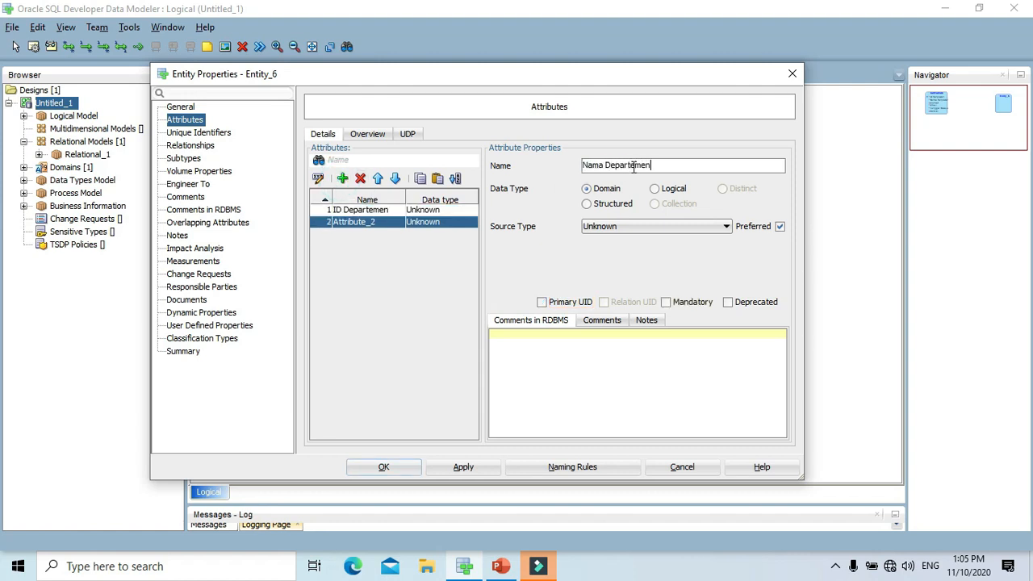
pyautogui.click(666, 302)
pyautogui.click(399, 469)
pyautogui.click(761, 207)
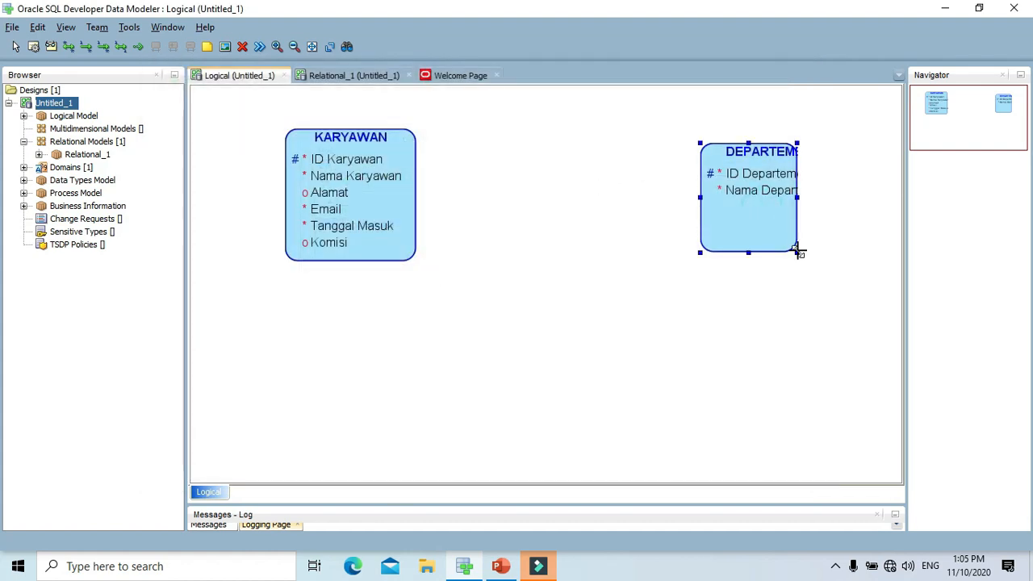
pyautogui.moveTo(799, 199); pyautogui.dragTo(838, 198)
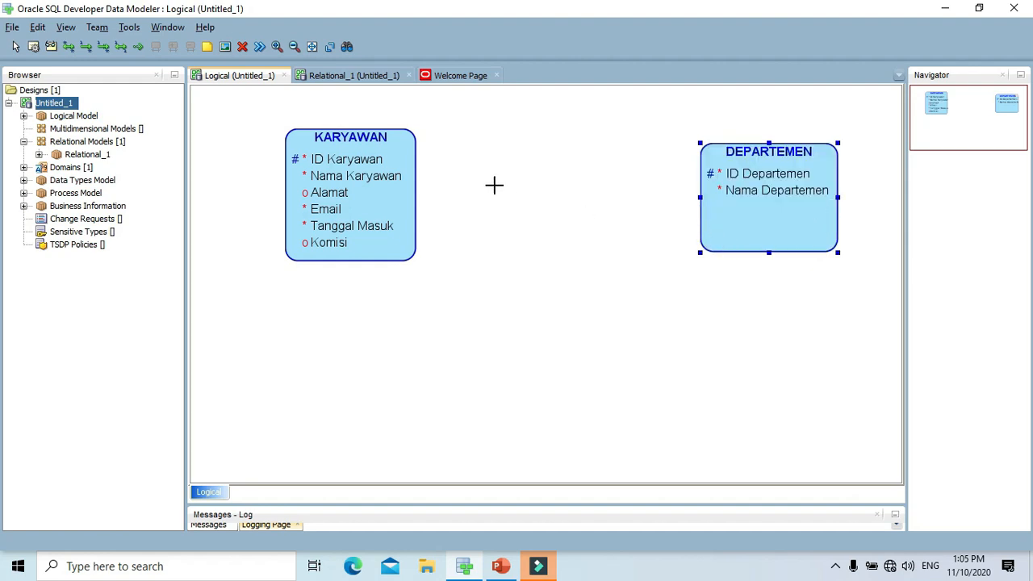
# Draw a new entity below KARYAWAN and name it PEKERJAAN
pyautogui.click(32, 44)
pyautogui.moveTo(279, 380); pyautogui.dragTo(393, 464)
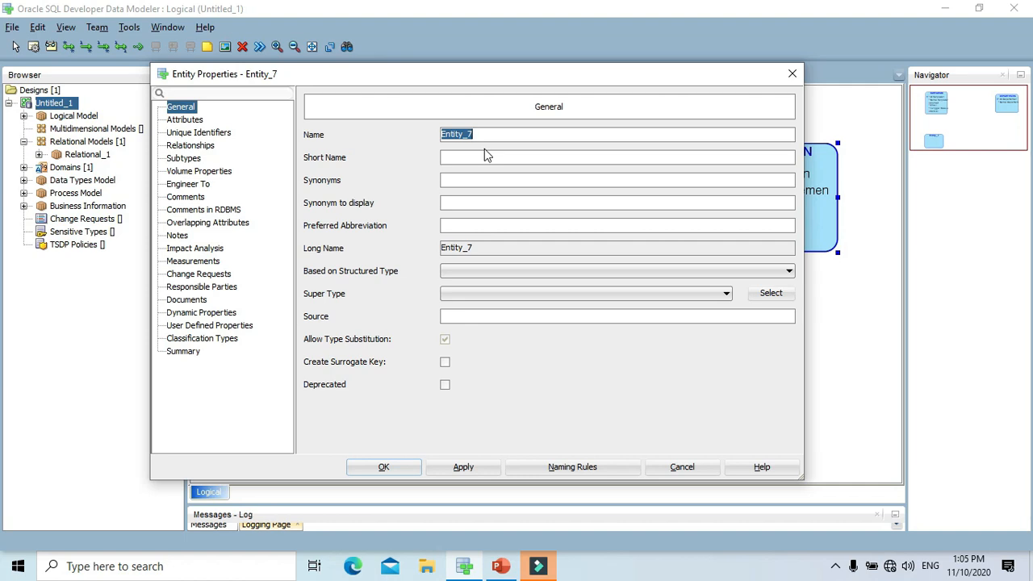
pyautogui.write('Peke')
pyautogui.press('BackSpace')
pyautogui.press('BackSpace')
pyautogui.press('BackSpace')
pyautogui.press('BackSpace')
pyautogui.write('PE')
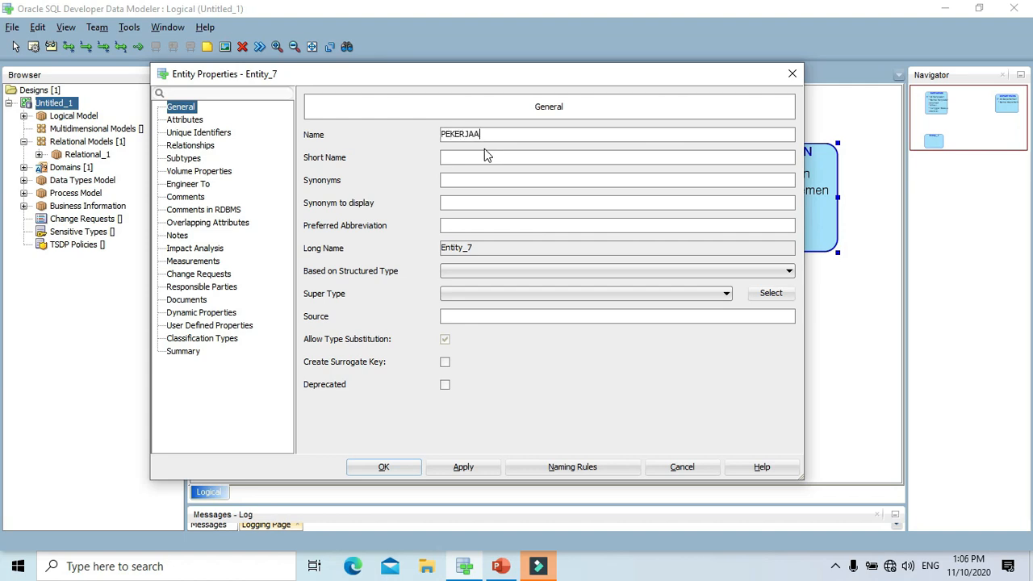
# Add the attribute ID Pekerjaan to the PEKERJAAN entity and mark it as primary UID
pyautogui.click(185, 119)
pyautogui.click(342, 178)
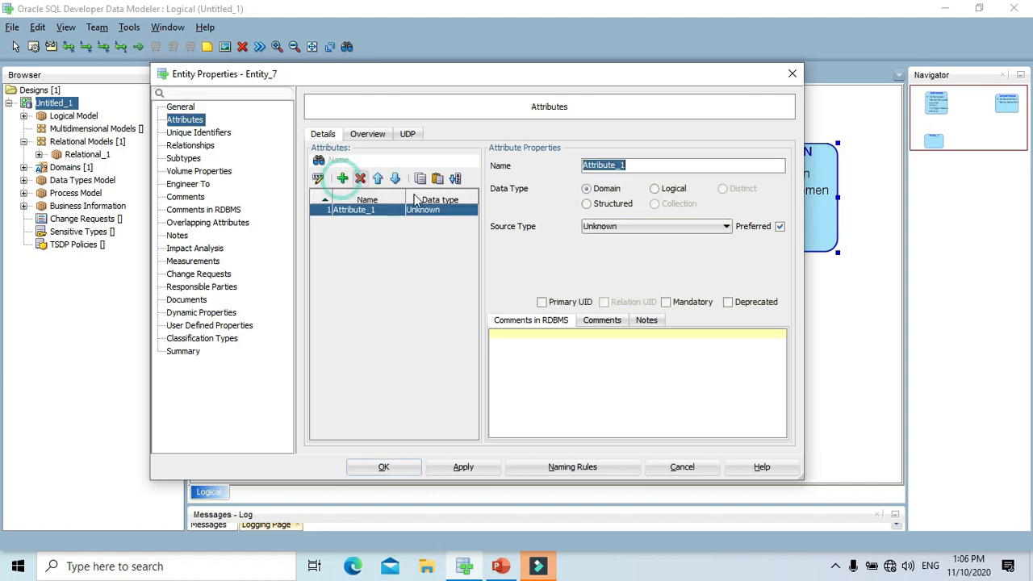
pyautogui.write('ID Pekerjaan')
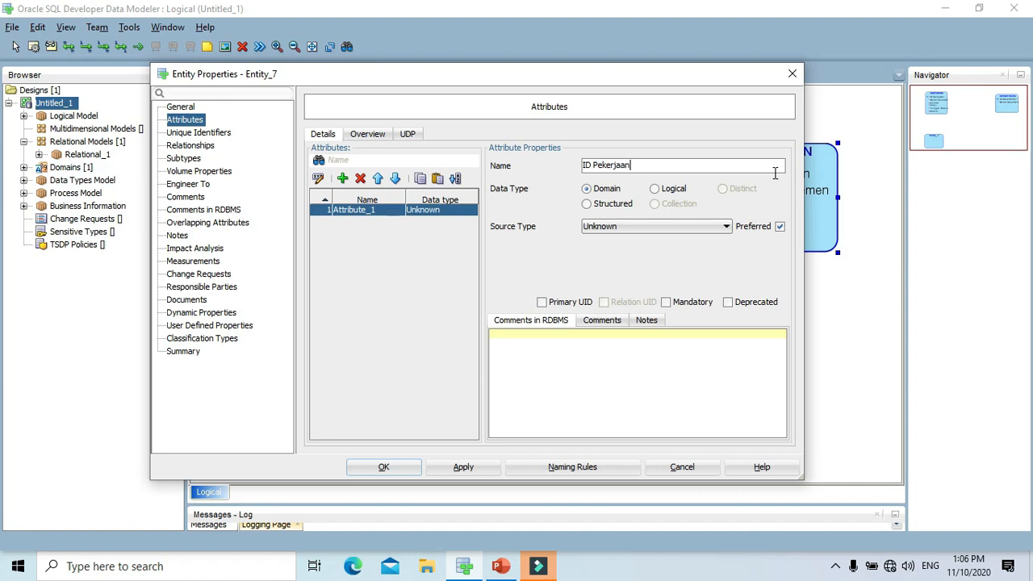
pyautogui.click(546, 305)
# Add a mandatory attribute Nama Pekerjaan, accept the properties, and widen the PEKERJAAN box to fit its text
pyautogui.click(342, 178)
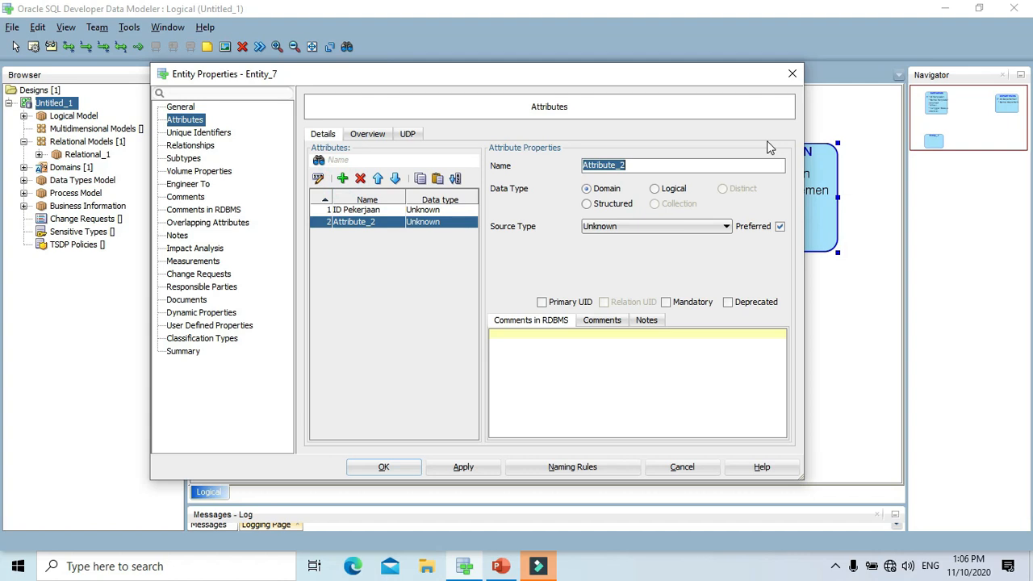
pyautogui.write('Nama Pekerjaan')
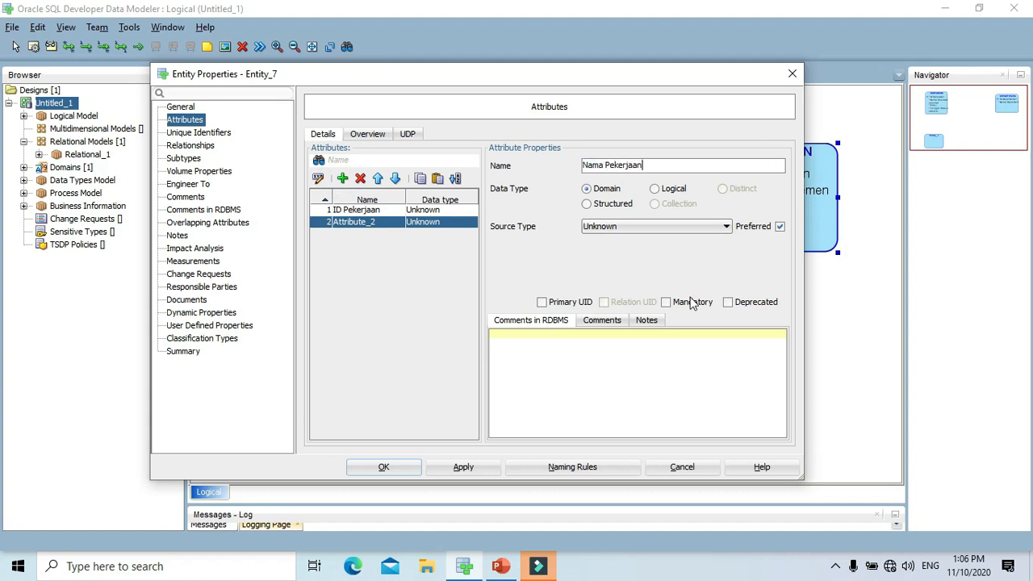
pyautogui.click(666, 302)
pyautogui.click(461, 468)
pyautogui.click(395, 467)
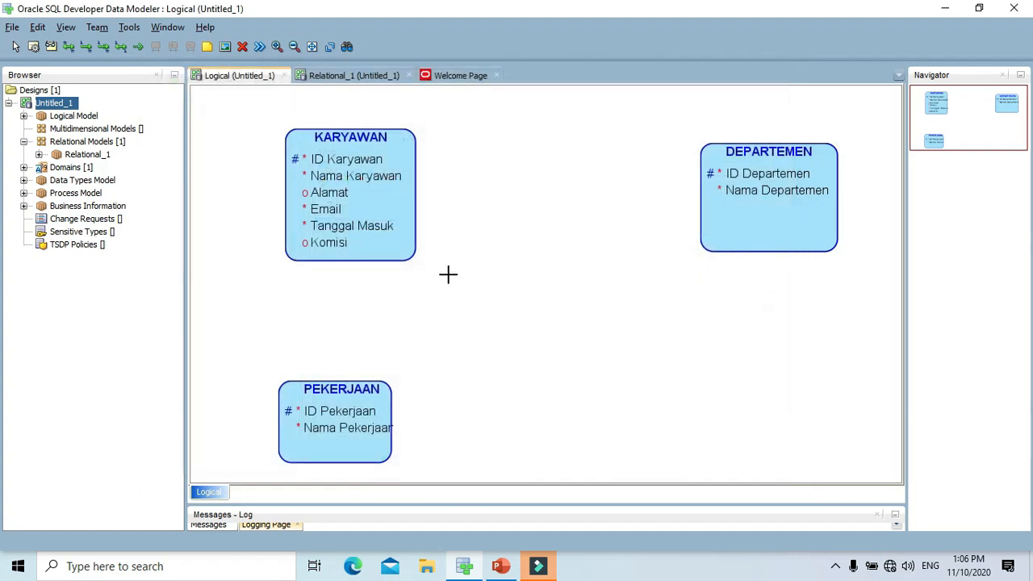
pyautogui.click(362, 395)
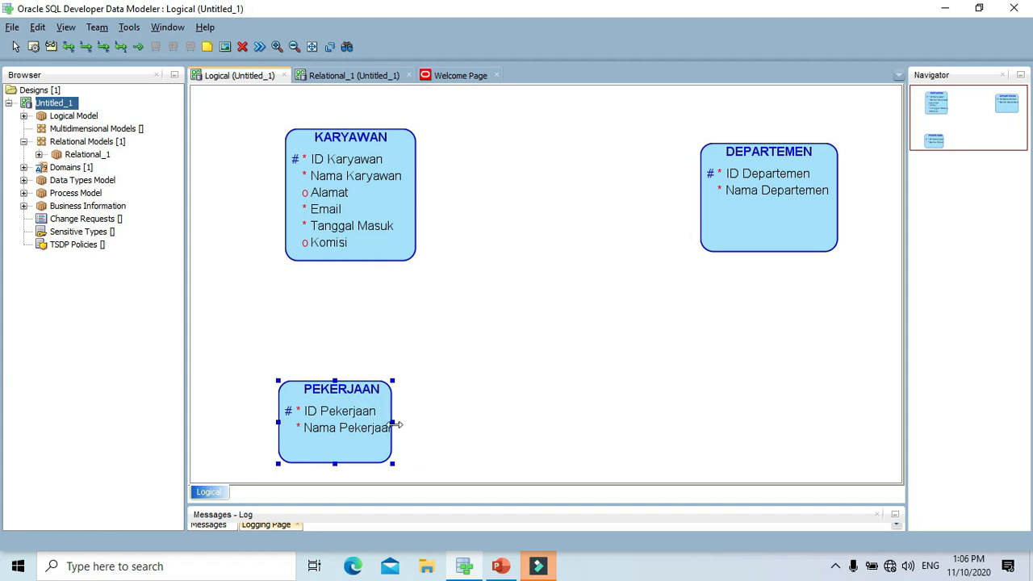
pyautogui.moveTo(396, 424); pyautogui.dragTo(418, 424)
# Draw a new entity below DEPARTEMEN, name it KOTA, and open its attribute settings
pyautogui.click(39, 47)
pyautogui.moveTo(713, 383); pyautogui.dragTo(819, 452)
pyautogui.write('KOTA')
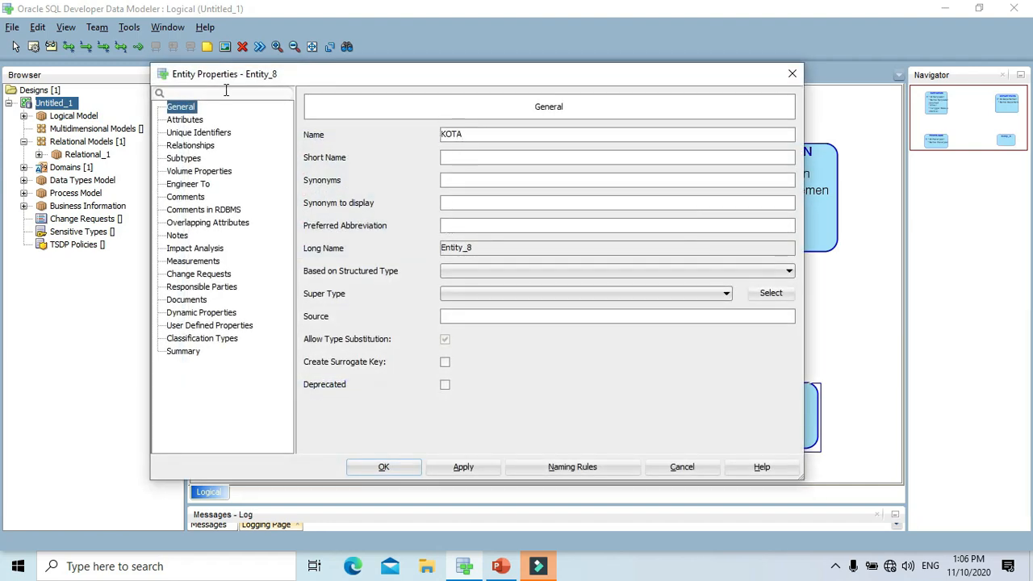
pyautogui.click(192, 123)
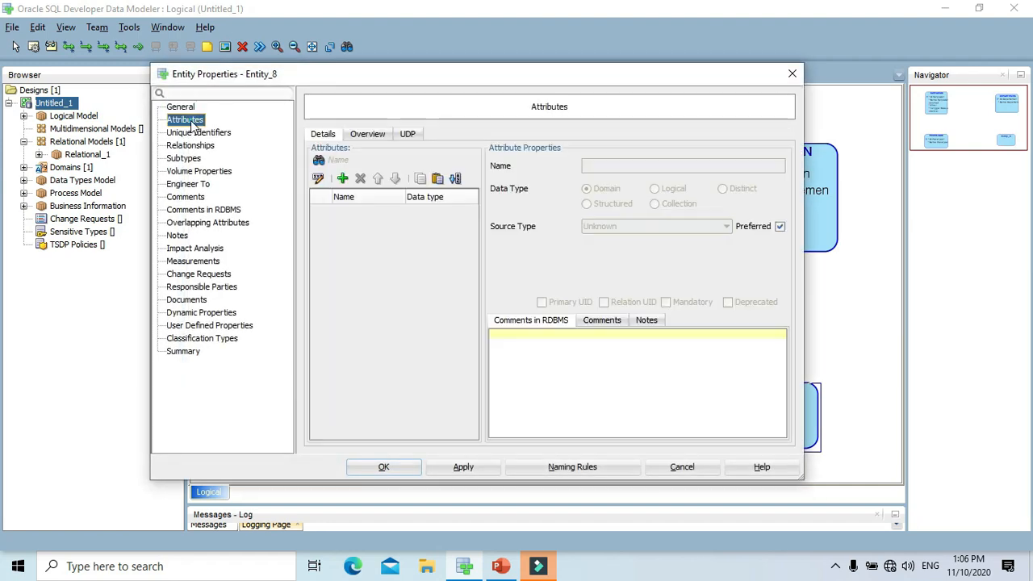
# Add the attribute ID Kota to the KOTA entity and mark it as primary UID
pyautogui.click(343, 179)
pyautogui.write('ID')
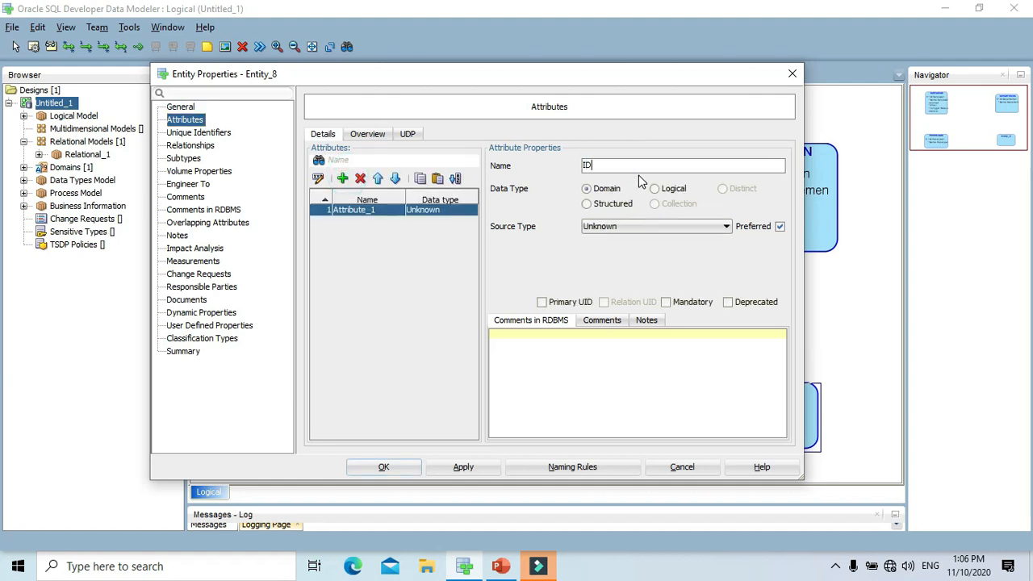
pyautogui.write(' Kota')
pyautogui.click(542, 302)
# Add a mandatory attribute Nama Kota to the KOTA entity, then apply and accept the entity properties
pyautogui.click(342, 179)
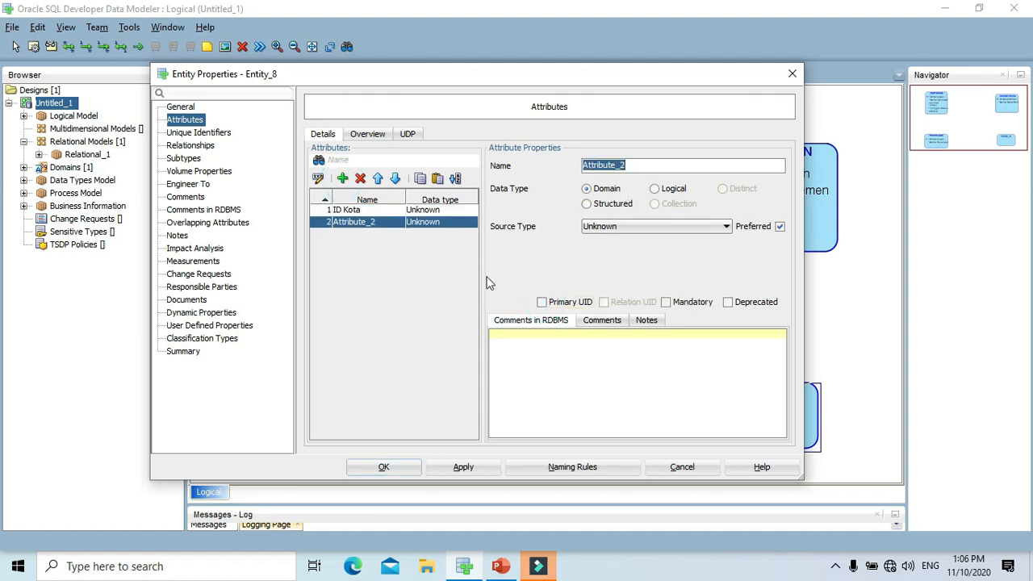
pyautogui.write('Nama')
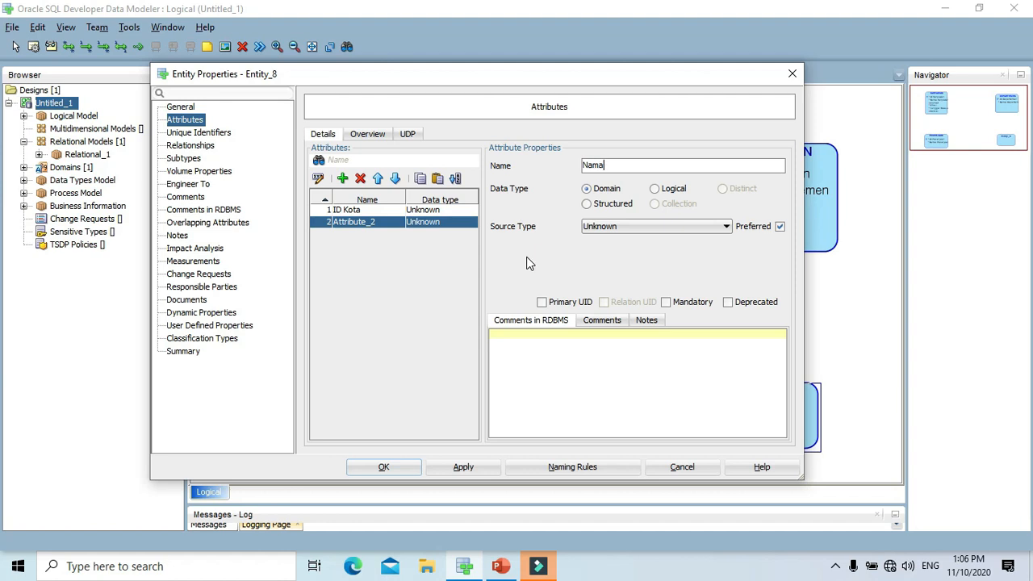
pyautogui.write(' Kota')
pyautogui.click(674, 302)
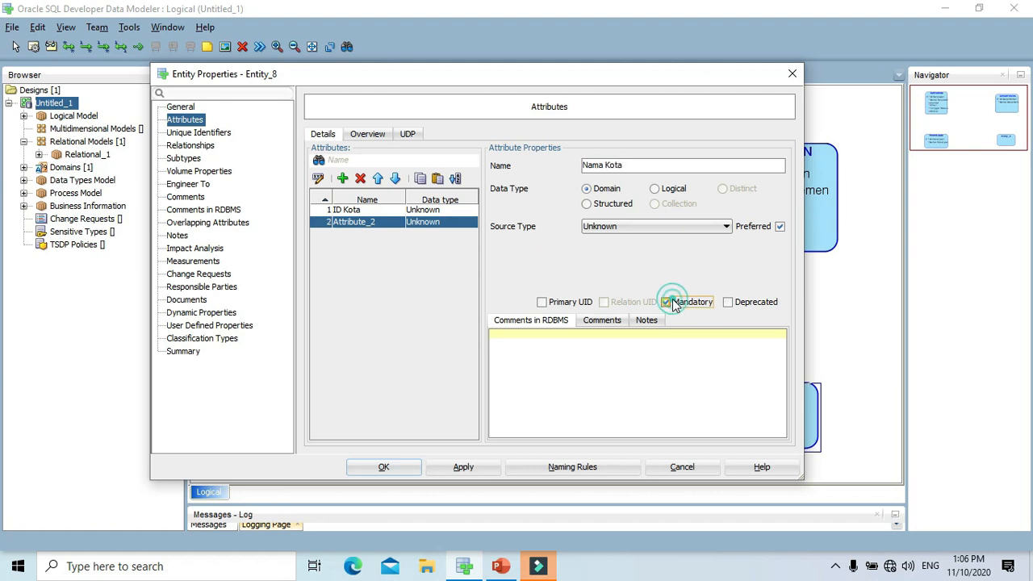
pyautogui.click(465, 466)
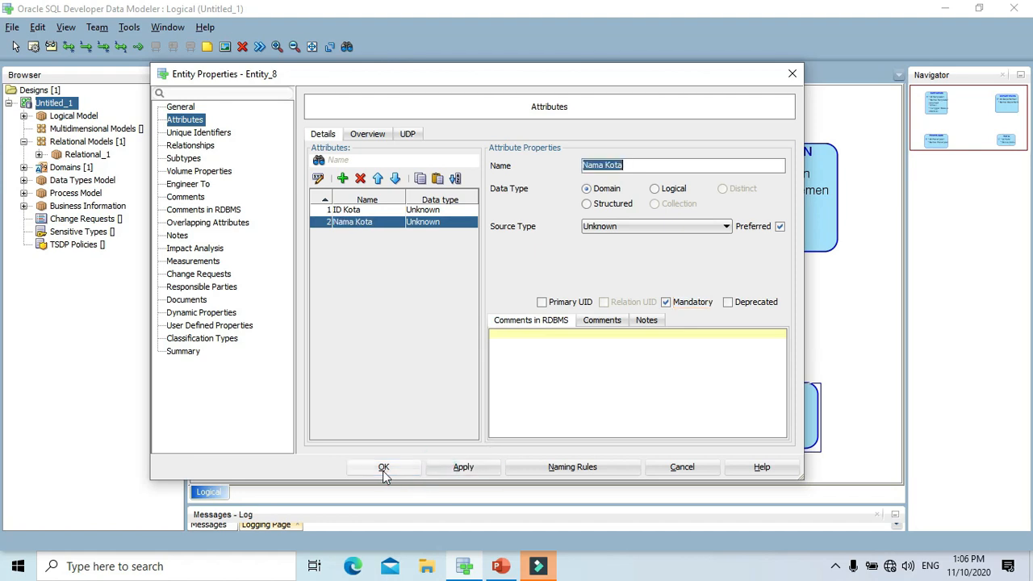
pyautogui.click(383, 468)
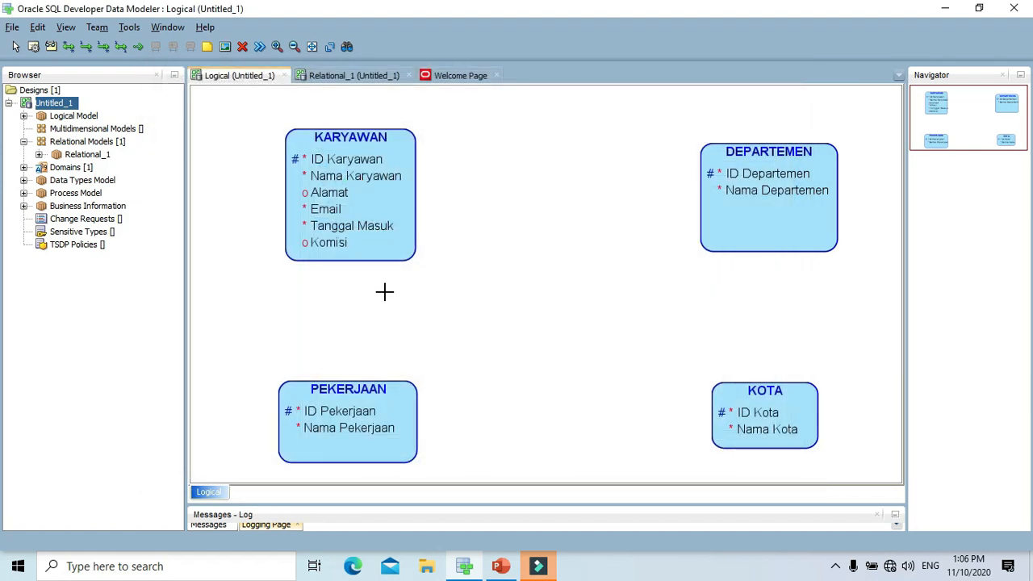